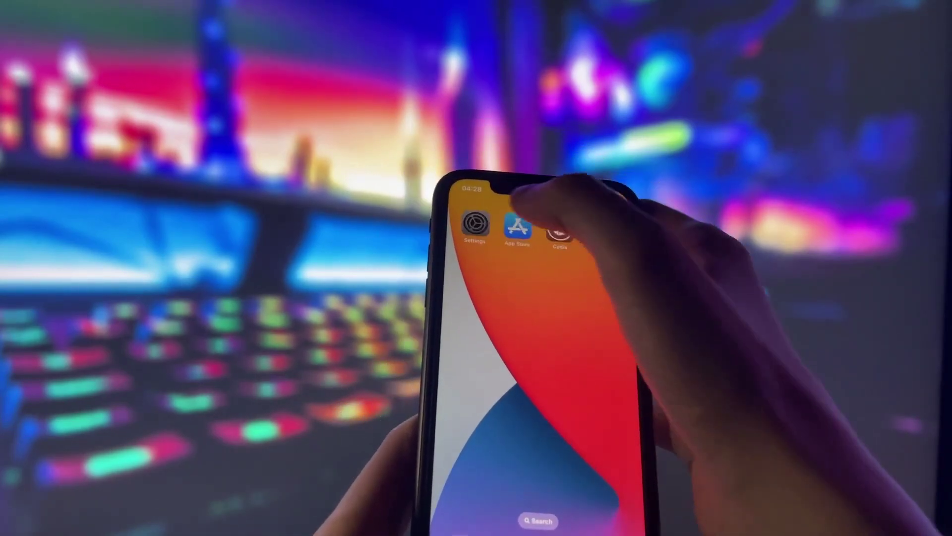
Check the iOS version in Settings > General, then return home and launch Cydia.
{"action": "left_click", "coordinate": [433, 178]}
{"action": "scroll", "coordinate": [521, 336], "scroll_direction": "up", "scroll_amount": 3}
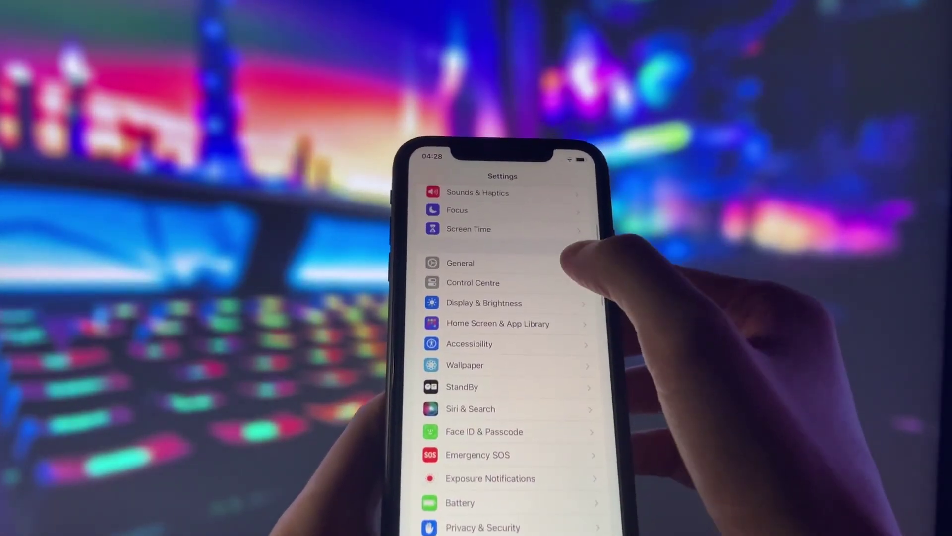
{"action": "left_click", "coordinate": [521, 257]}
{"action": "left_click", "coordinate": [483, 209]}
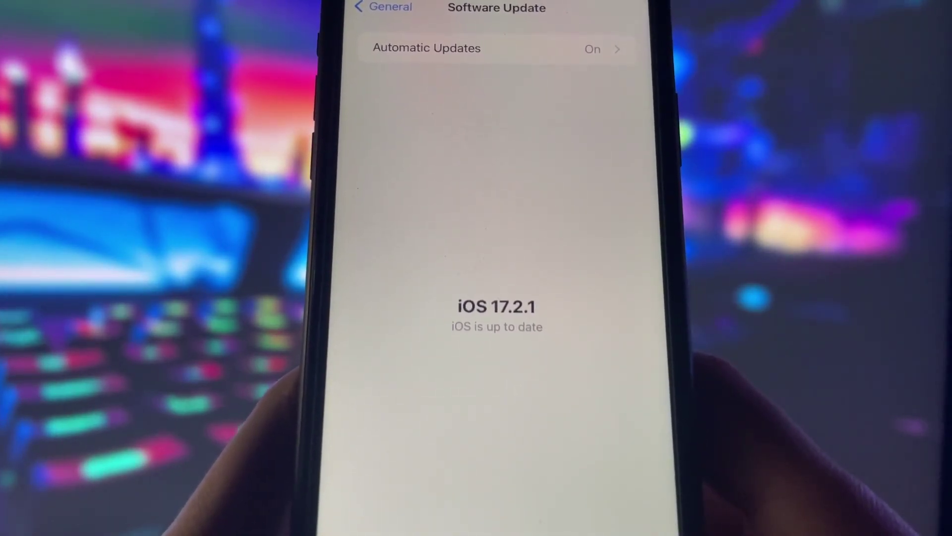
{"action": "left_click_drag", "start_coordinate": [497, 525], "coordinate": [497, 298]}
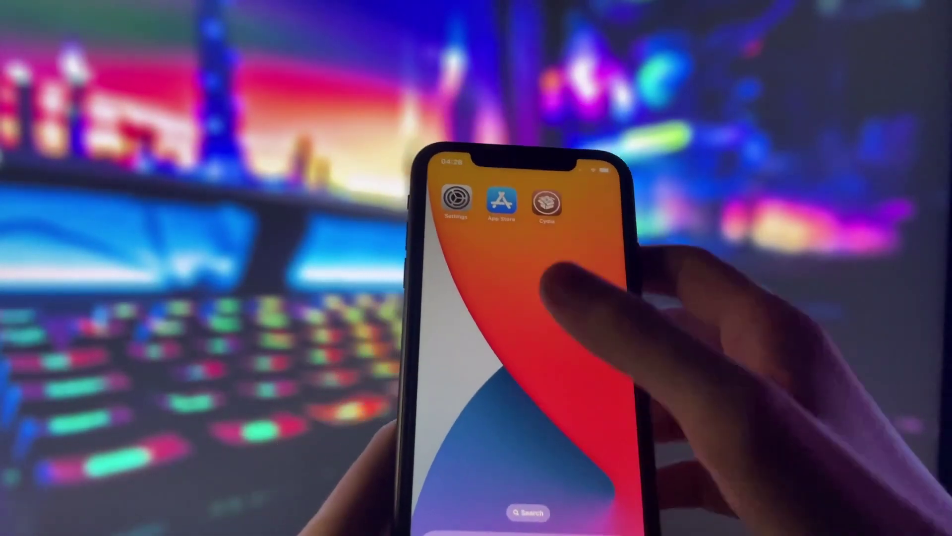
{"action": "left_click", "coordinate": [515, 143]}
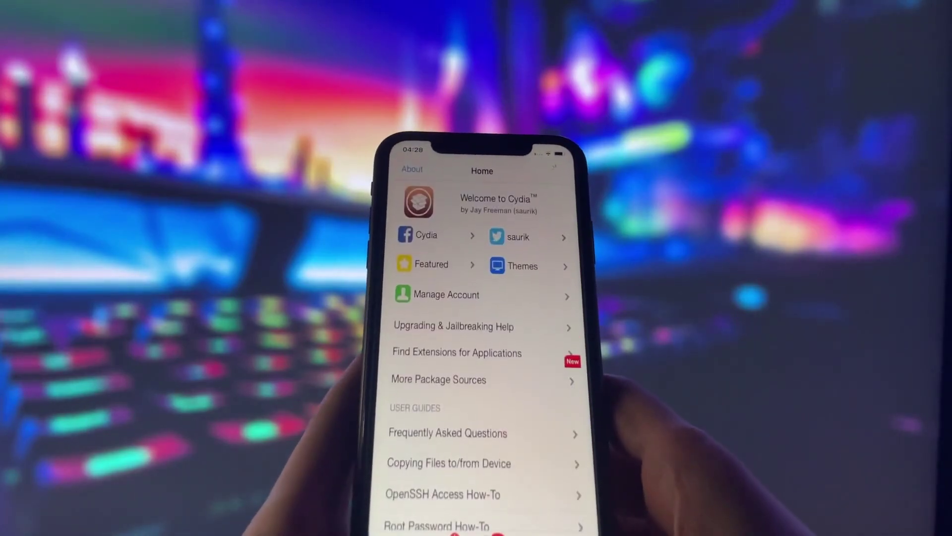